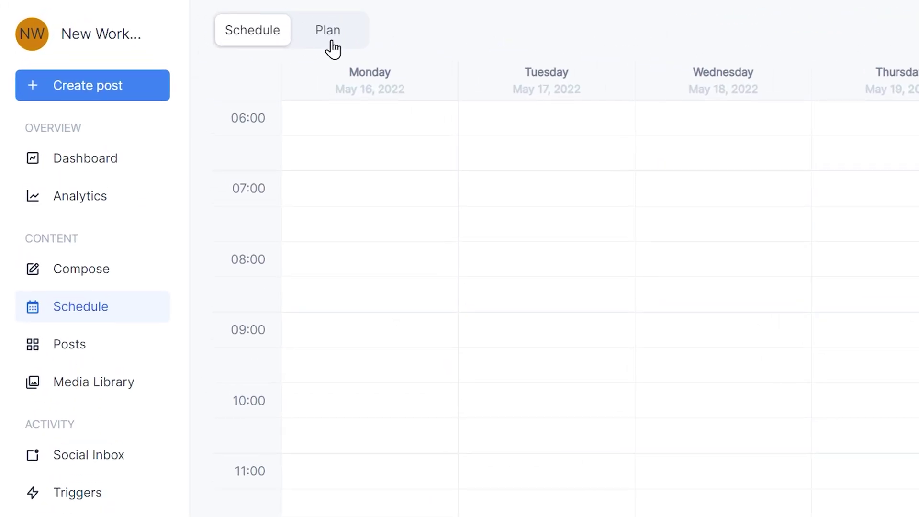
# - Switch the calendar to Plan view and start a Monday 09:00 slot labelled Promotion
pyautogui.click(330, 32)
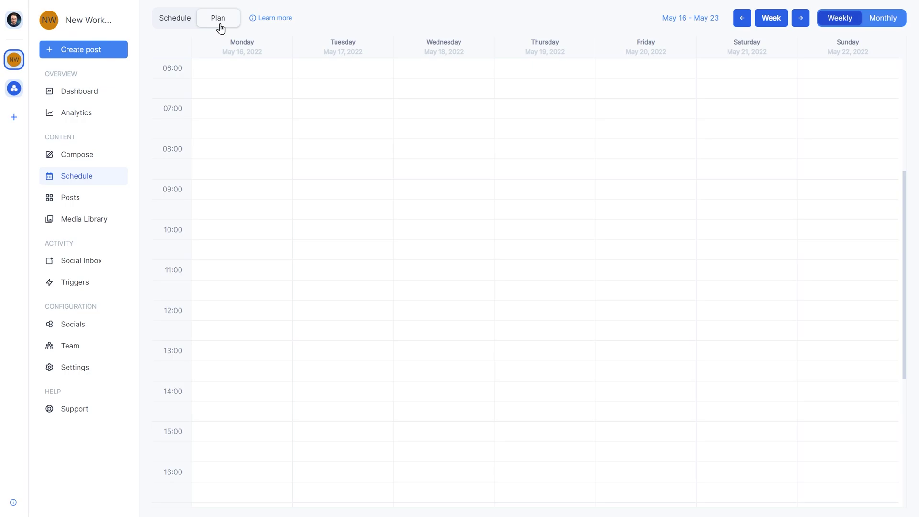
pyautogui.click(249, 199)
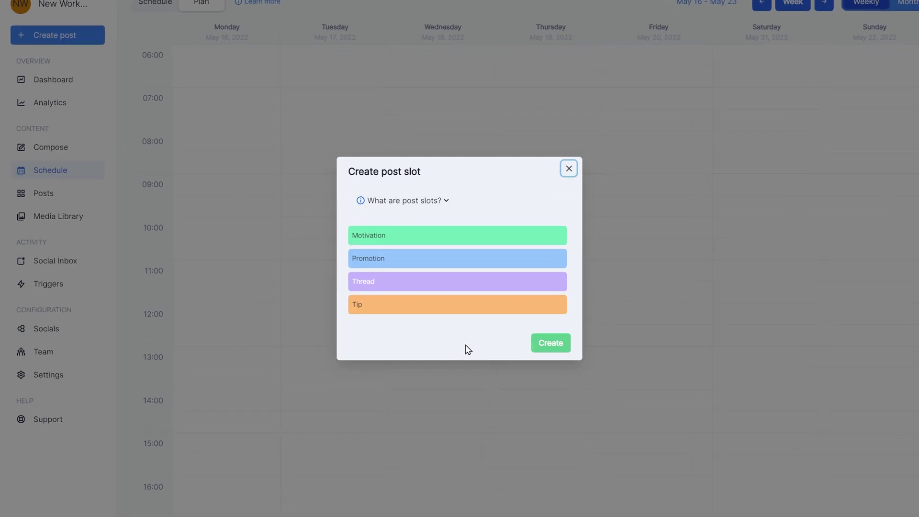
pyautogui.click(447, 261)
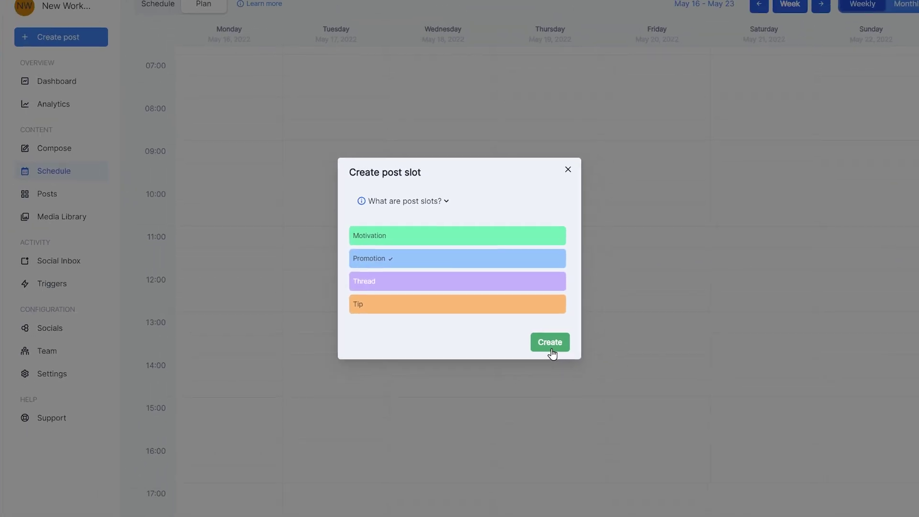
# - Create the Monday 09:00 Promotion slot and a Tuesday 12:00 Thread slot
pyautogui.click(550, 343)
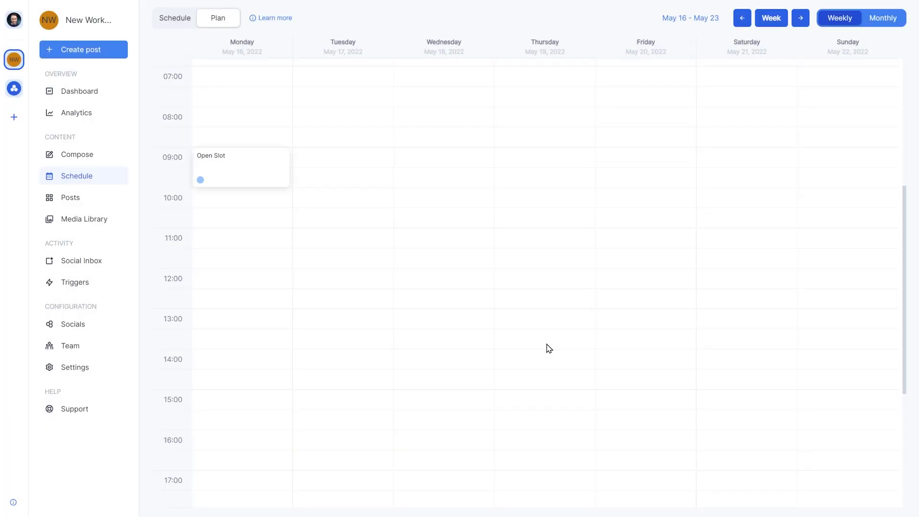
pyautogui.moveTo(201, 182)
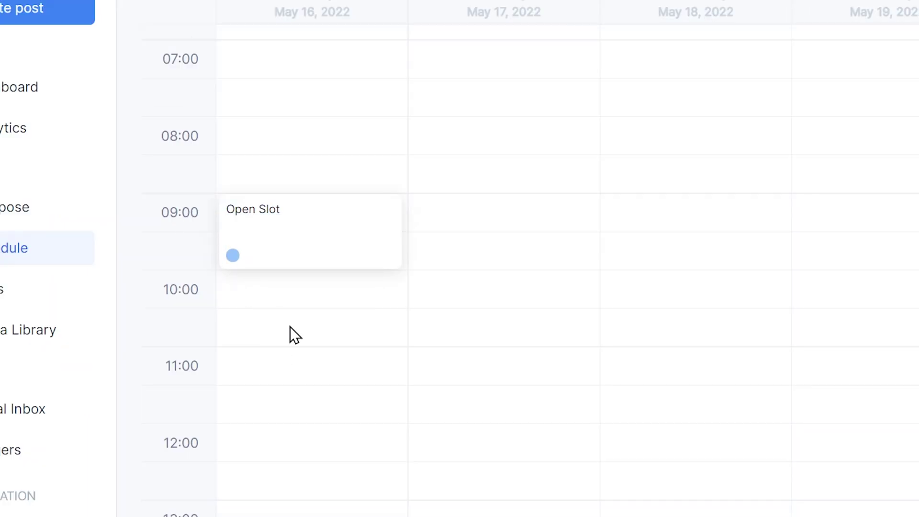
pyautogui.click(888, 308)
pyautogui.click(762, 451)
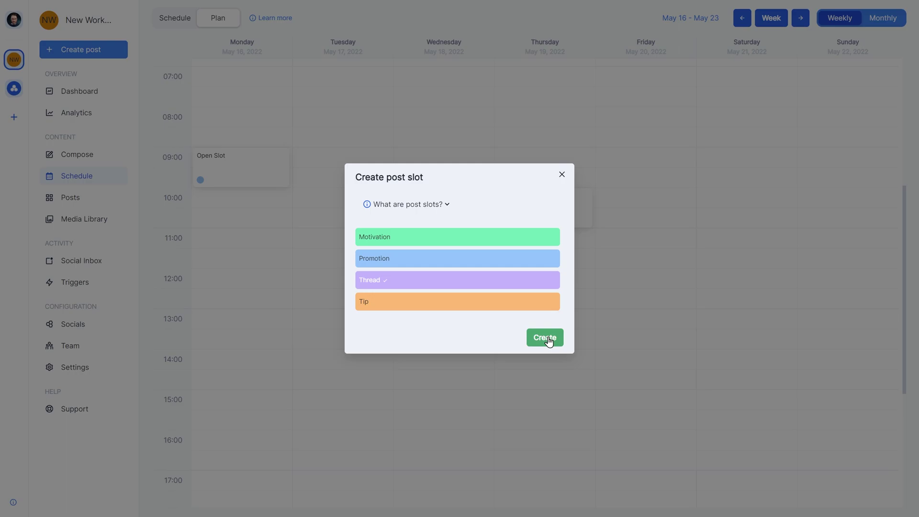
pyautogui.click(549, 341)
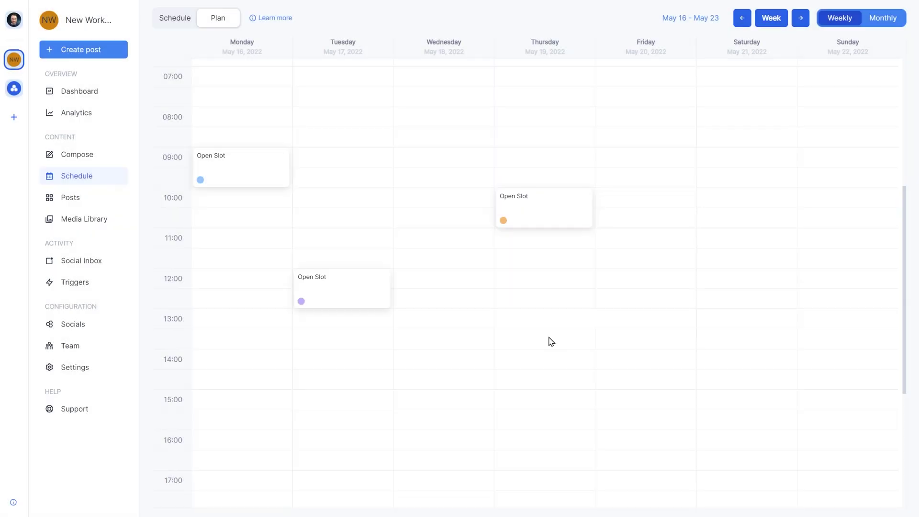
# - Add a Saturday 11:00 slot labelled both Motivation and Thread
pyautogui.click(550, 340)
pyautogui.click(500, 238)
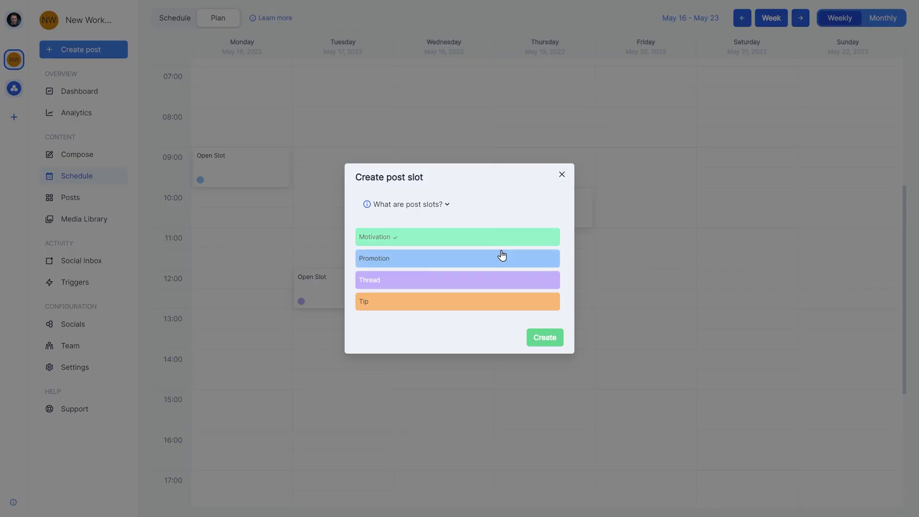
pyautogui.click(508, 289)
pyautogui.click(552, 343)
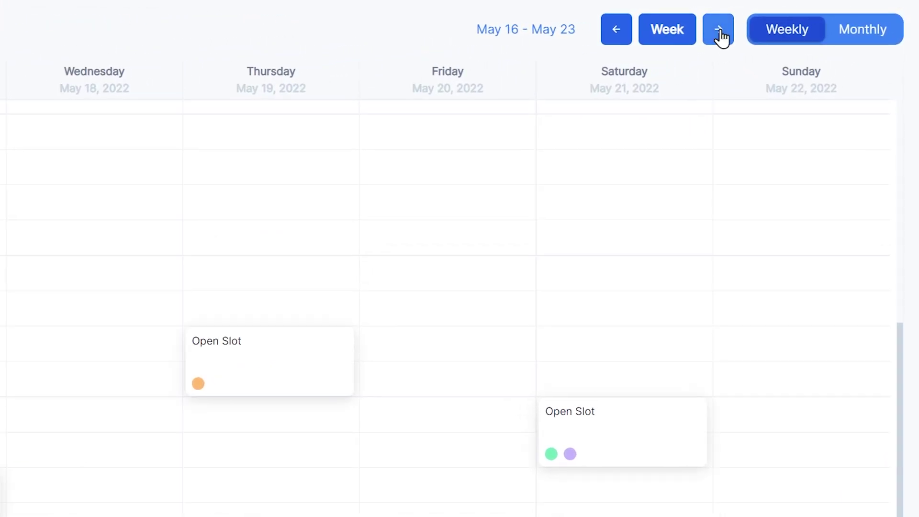
# - Page ahead to the weeks of May 23 and May 30 to confirm the slots recur, then return to May 16
pyautogui.click(720, 32)
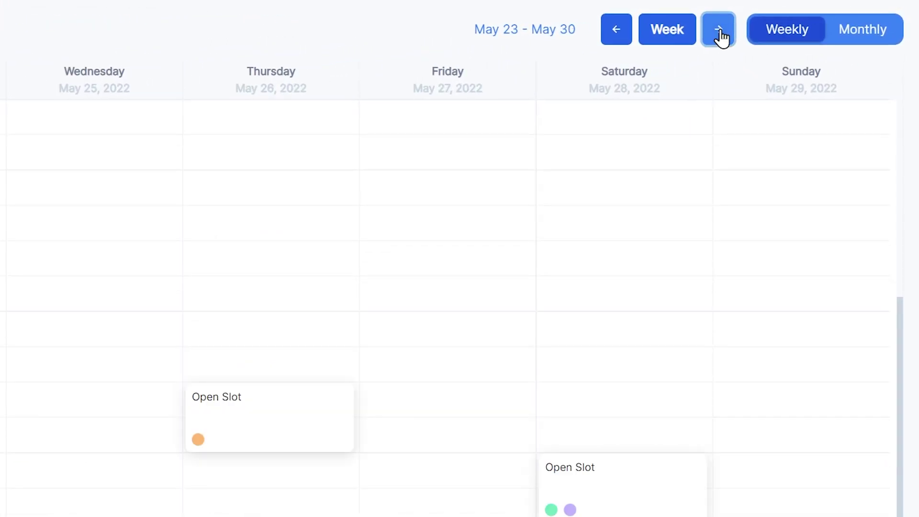
pyautogui.click(720, 33)
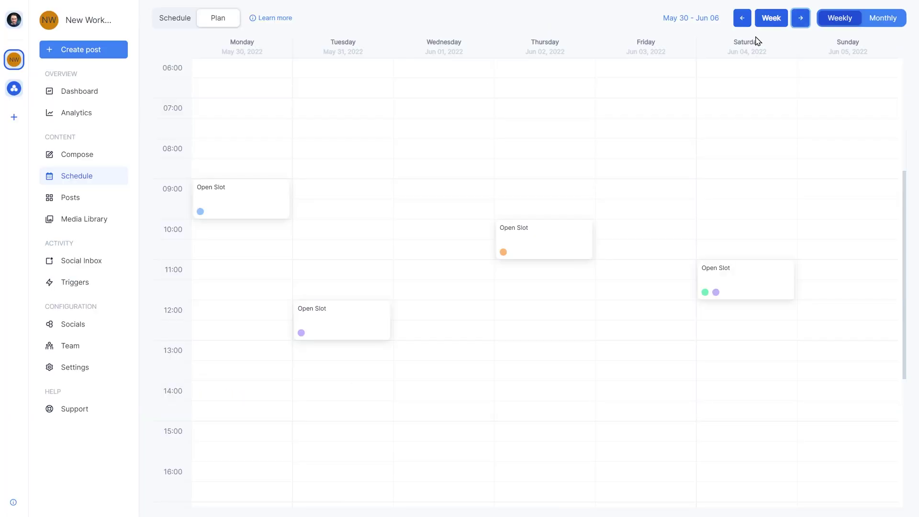
pyautogui.click(743, 21)
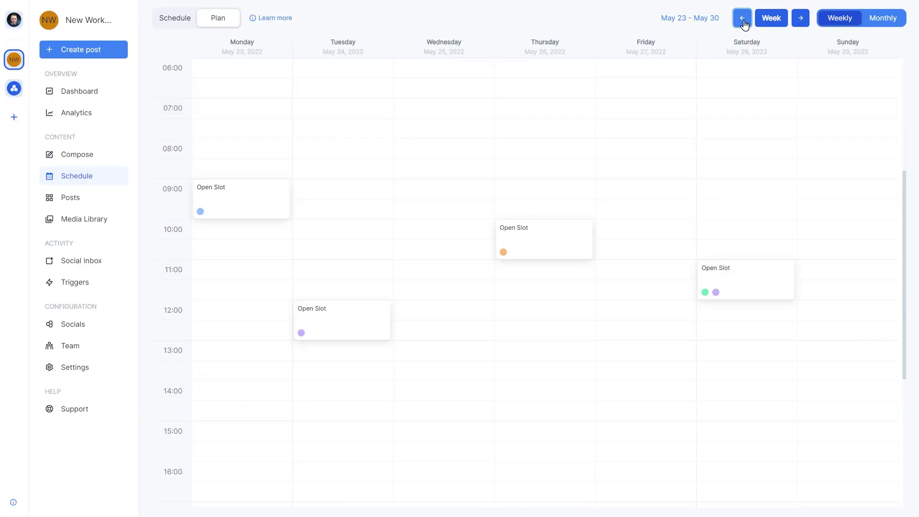
pyautogui.click(743, 21)
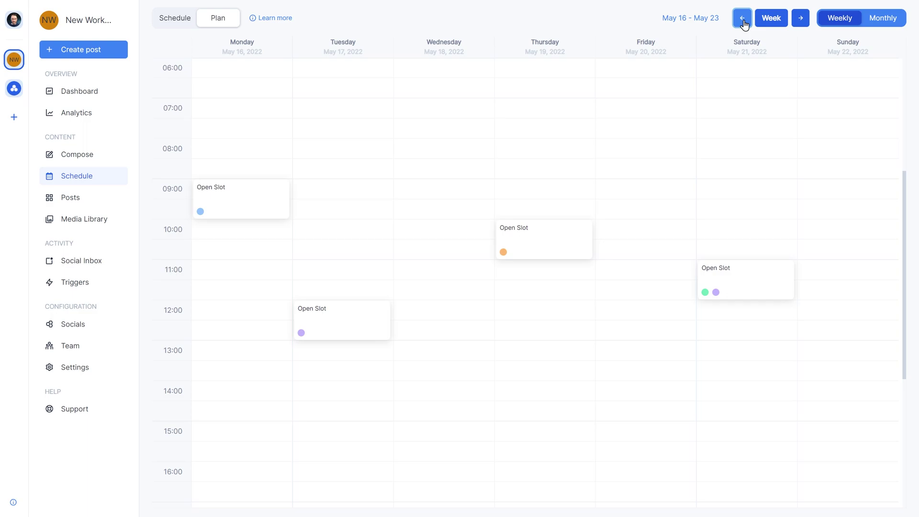
# - Move Thursday's Tip slot to 11:00 and extend Saturday's slot to about 12:30
pyautogui.moveTo(552, 255); pyautogui.dragTo(552, 261)
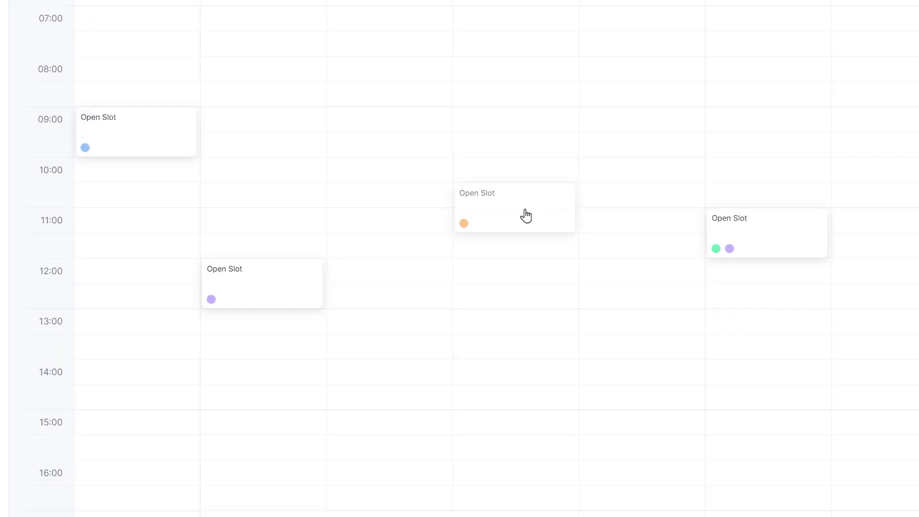
pyautogui.moveTo(526, 215); pyautogui.dragTo(533, 323)
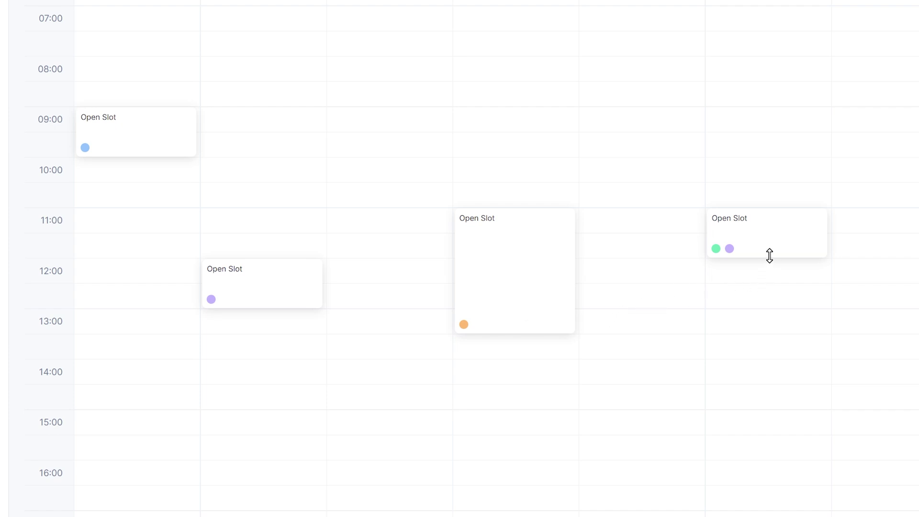
pyautogui.moveTo(769, 257); pyautogui.dragTo(770, 269)
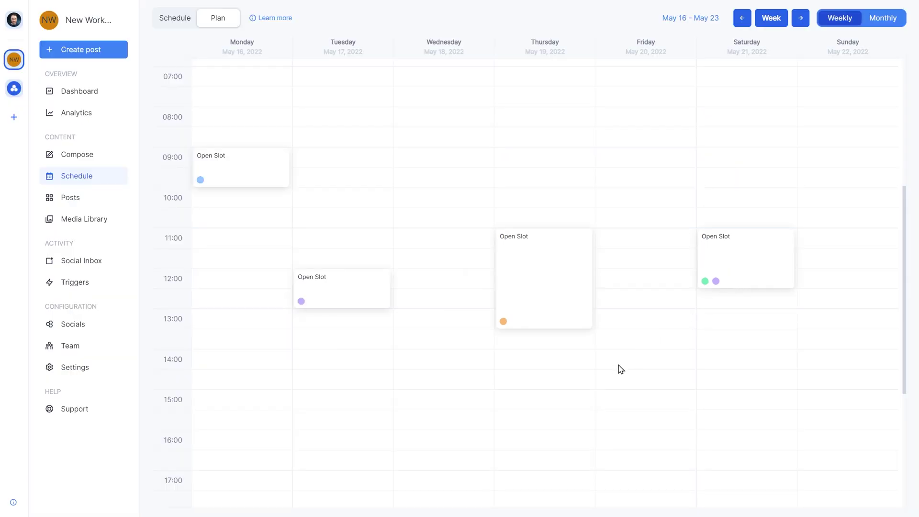
# - Compose a post reading 'April product update!' with the April 2022 product-update blog link below
pyautogui.click(107, 158)
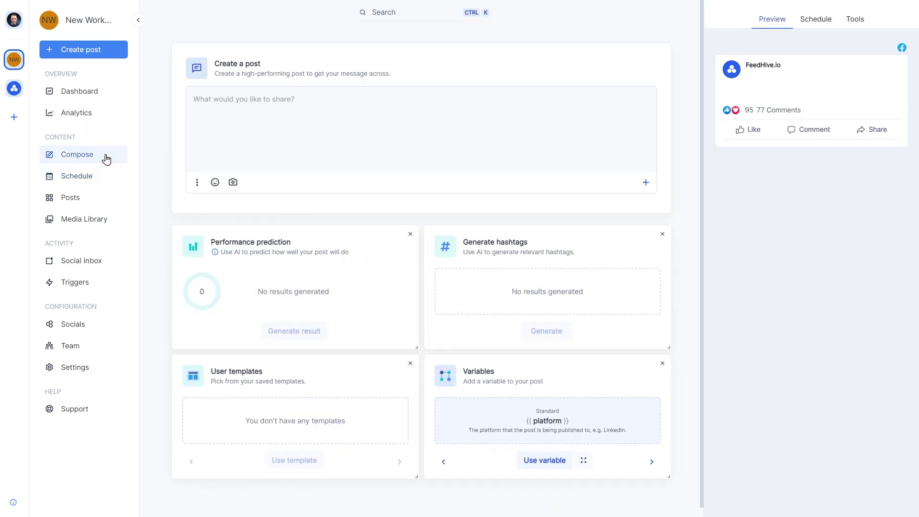
pyautogui.click(231, 135)
pyautogui.write('April product update!')
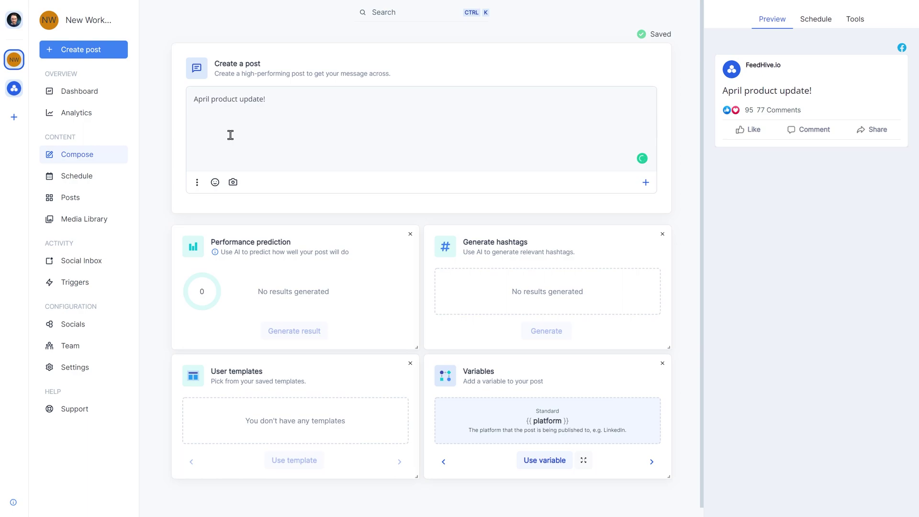
pyautogui.press('Return')
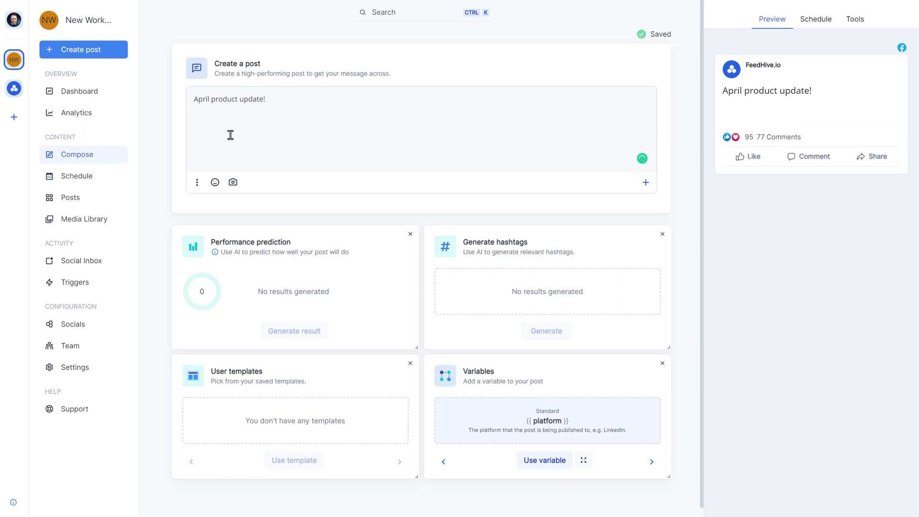
pyautogui.write('https://feedhive.io/blog/april-2022-product-update')
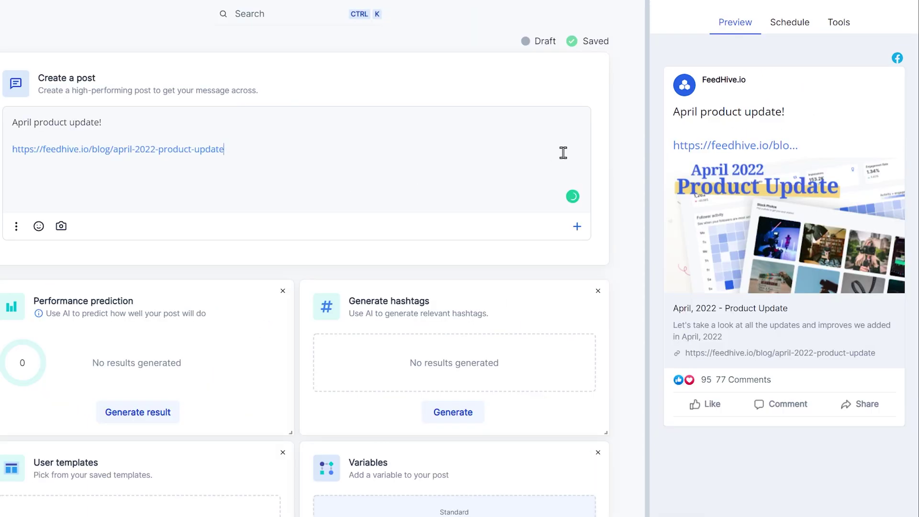
# - Add the Promotion label to the April product update draft from the Schedule panel
pyautogui.click(795, 28)
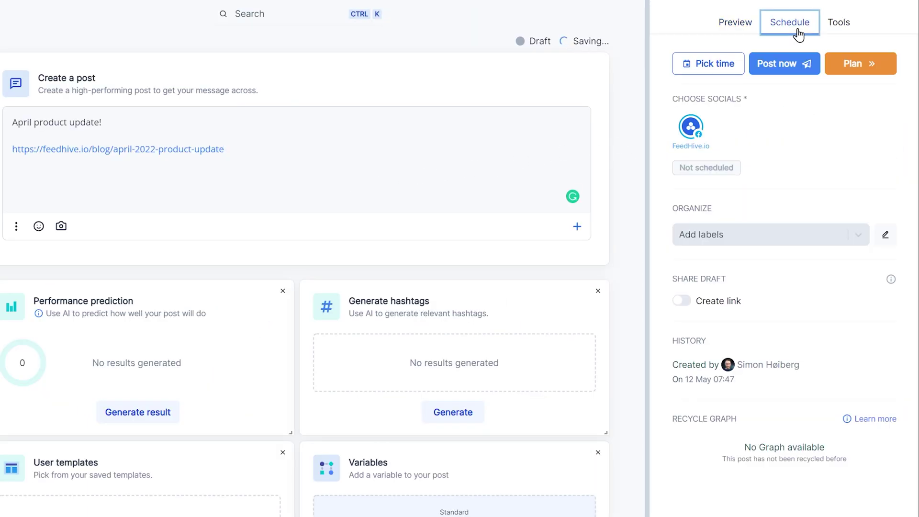
pyautogui.click(789, 233)
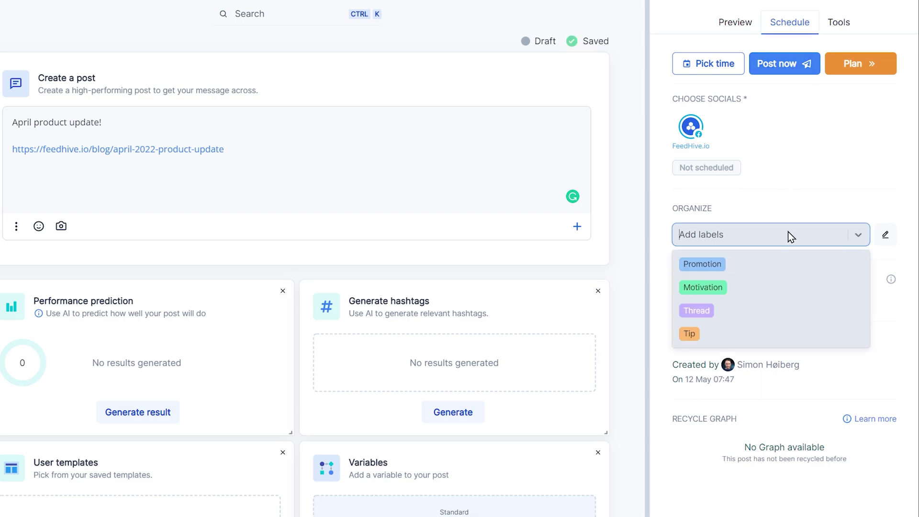
pyautogui.click(793, 269)
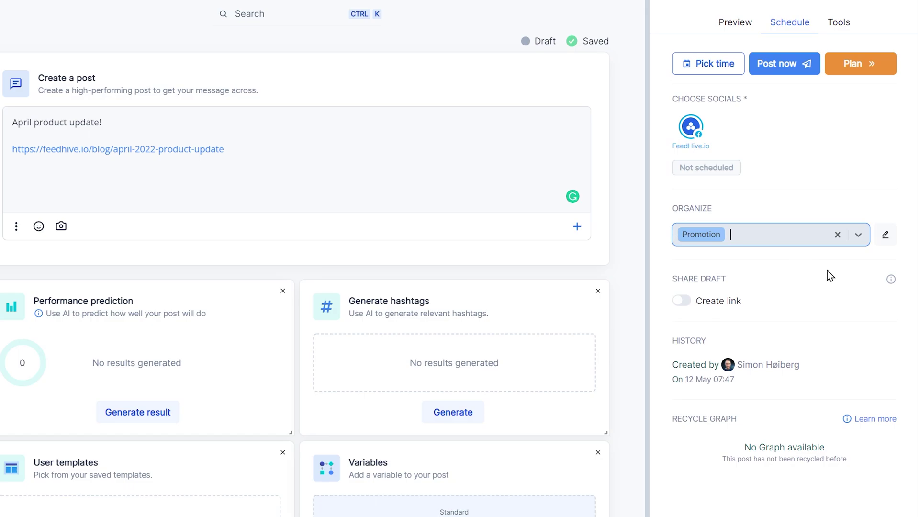
pyautogui.click(887, 243)
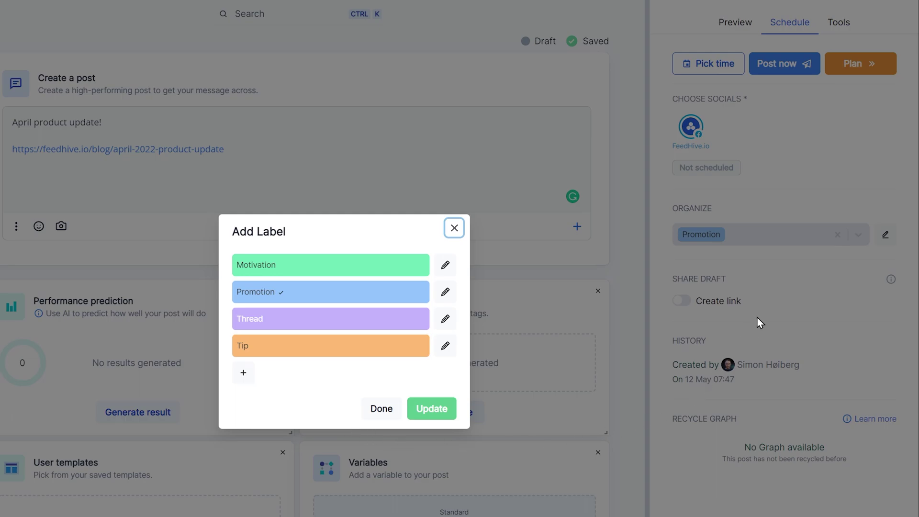
pyautogui.click(817, 201)
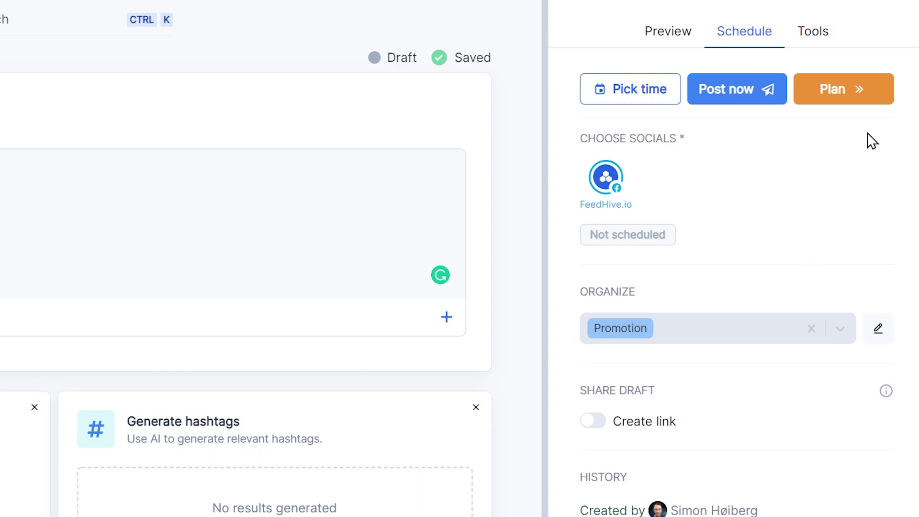
# - Auto-schedule the post into the next free Promotion slot (May 16, 09:34) and view the calendar
pyautogui.click(873, 109)
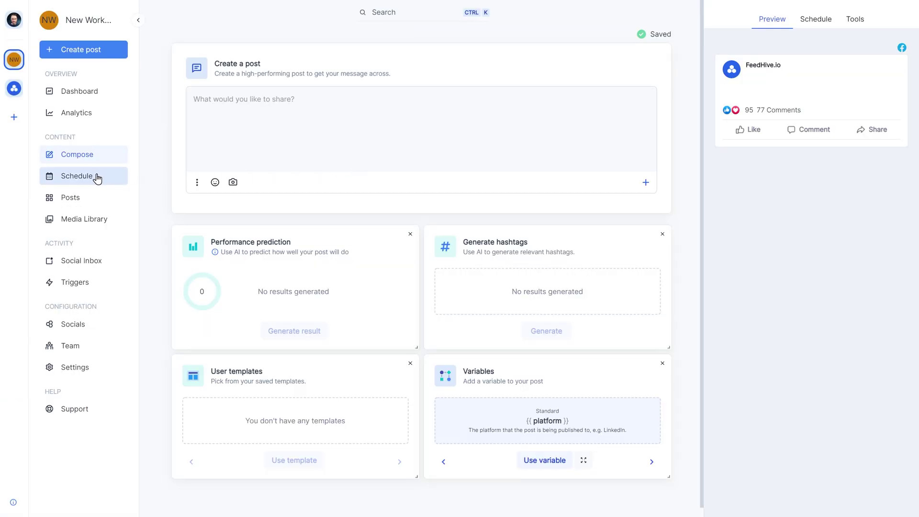
pyautogui.click(97, 178)
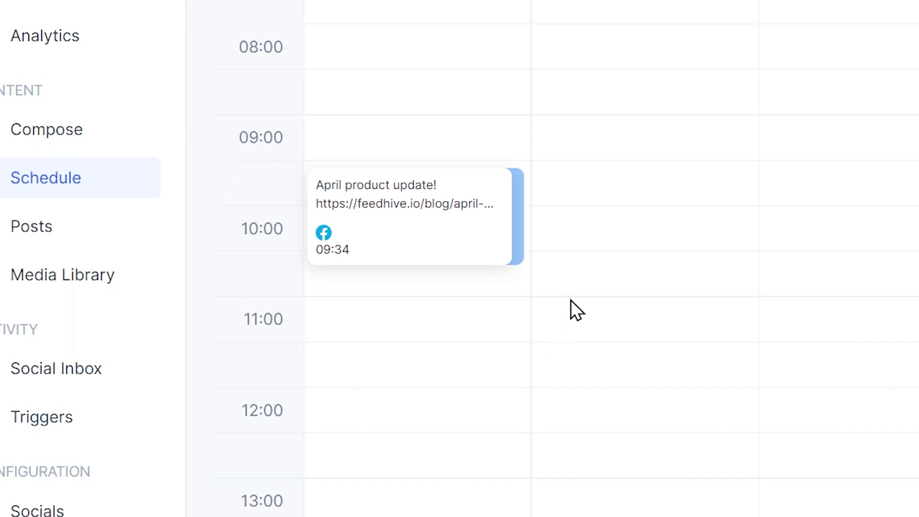
# - Switch the calendar to Plan view and scroll up to the Monday 09:00 slot
pyautogui.click(229, 20)
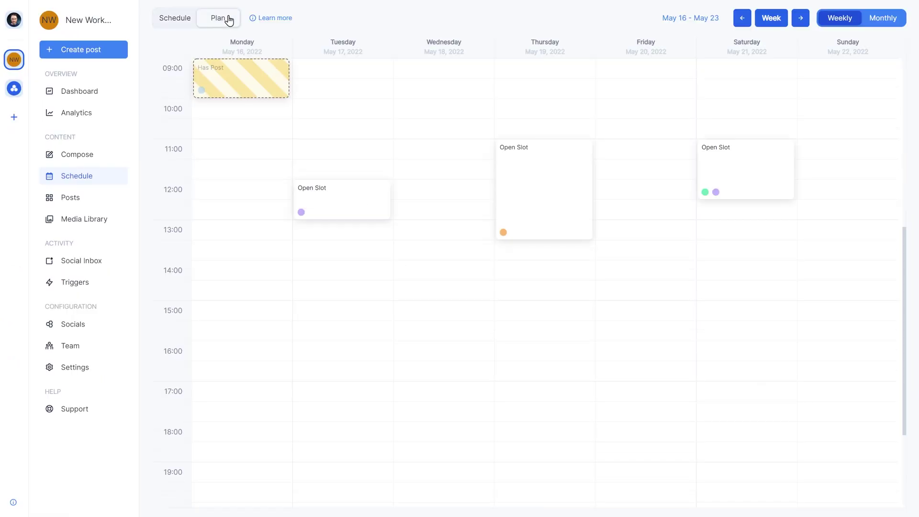
pyautogui.scroll(2, 474, 289)
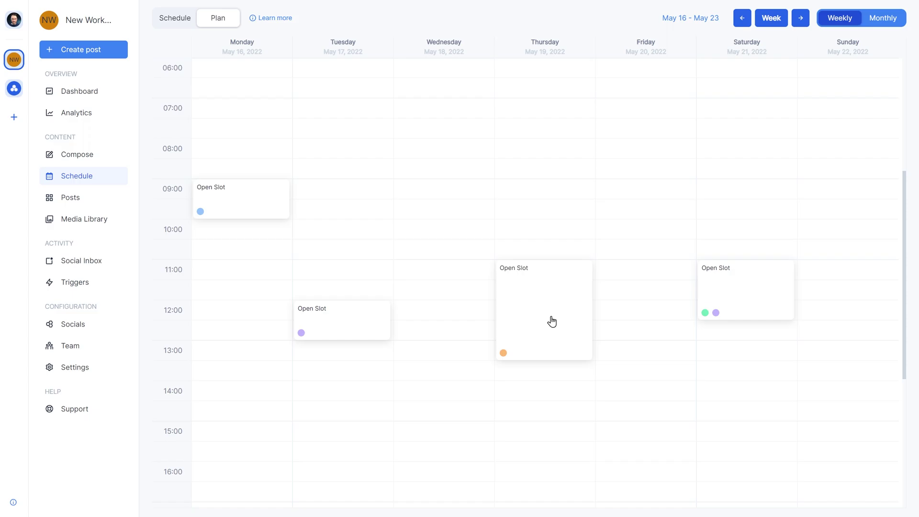
# - Fill Thursday's 11:00 Tip slot with the second existing post
pyautogui.click(552, 322)
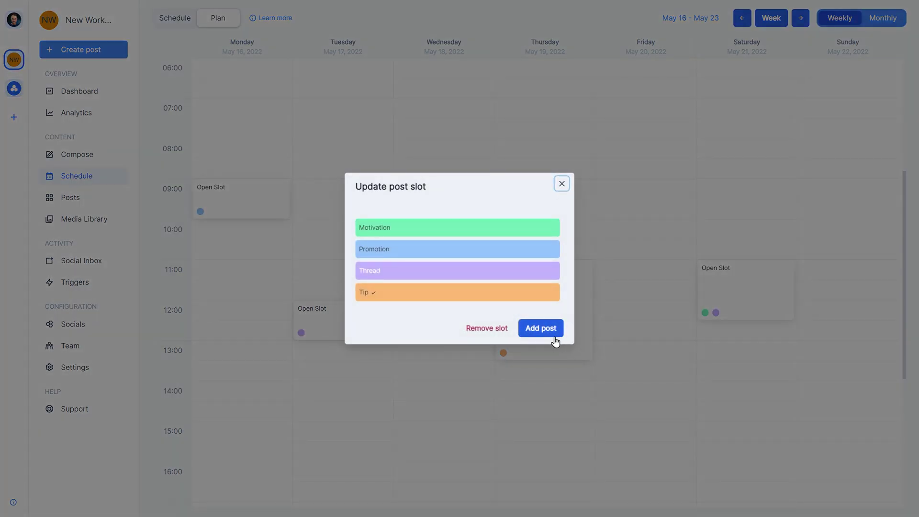
pyautogui.click(555, 341)
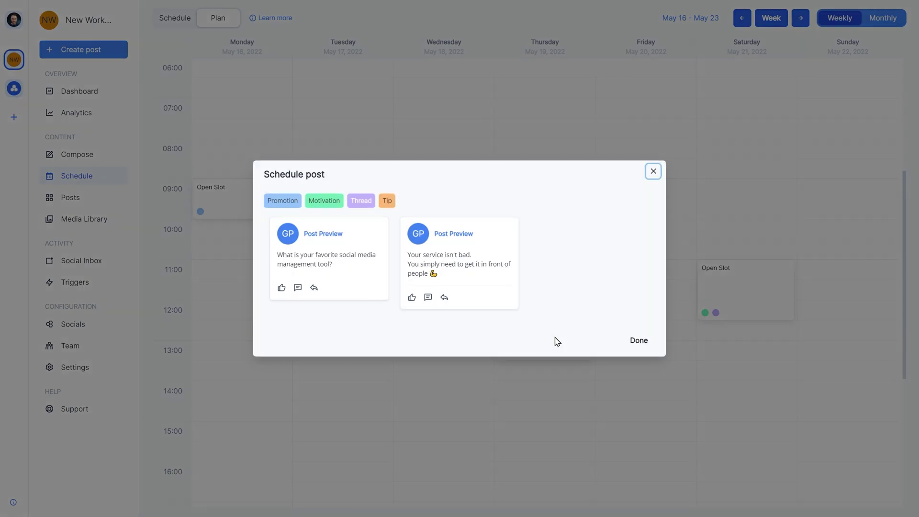
pyautogui.click(467, 259)
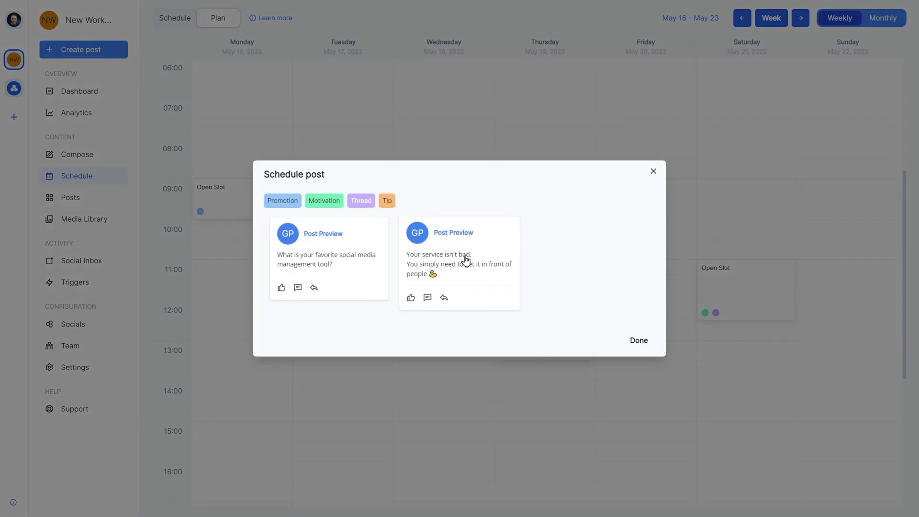